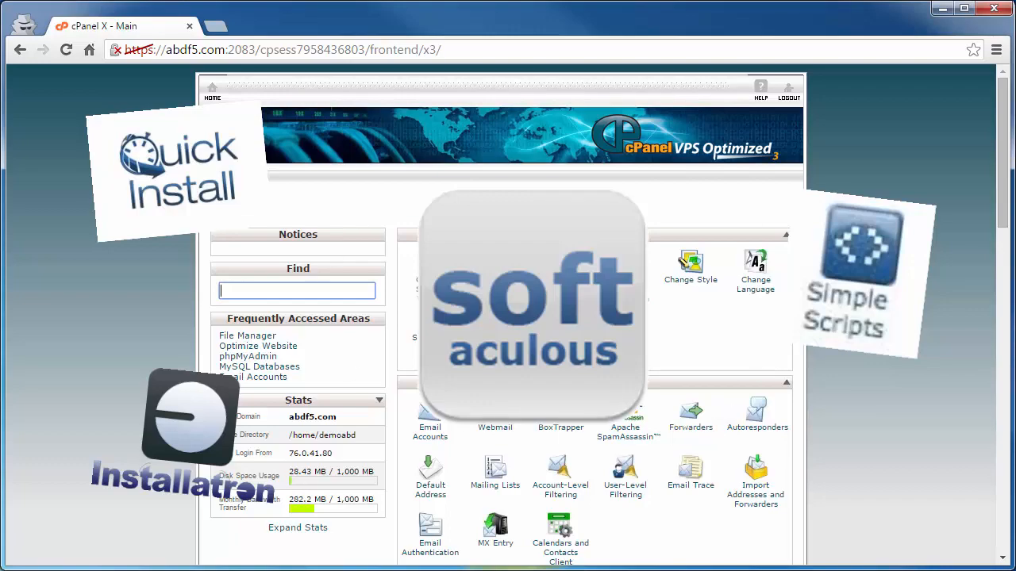
# Scroll the cPanel home page down to Software and Services, where Softaculous is listed
pyautogui.moveTo(1000, 191); pyautogui.dragTo(992, 492)
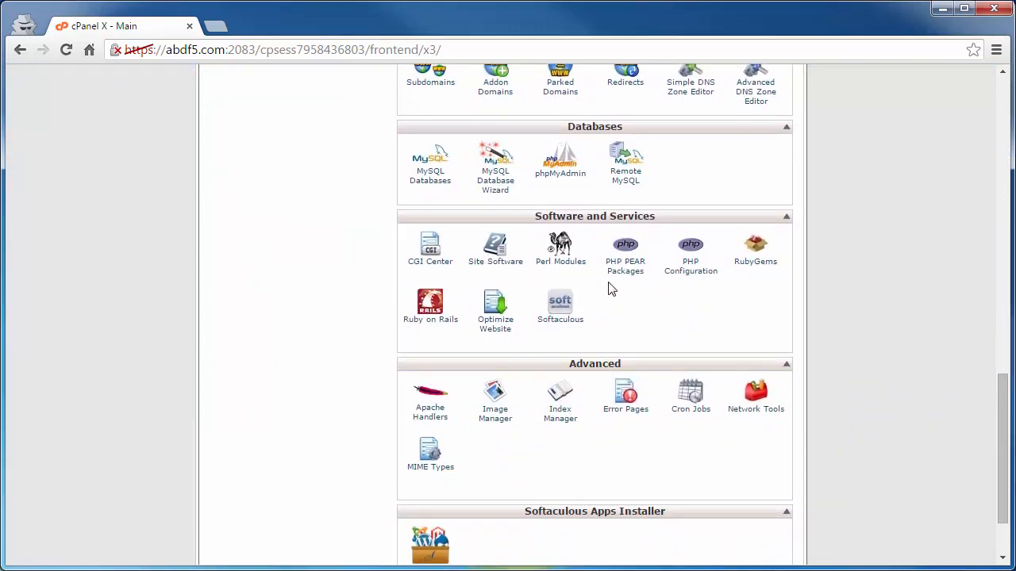
# Launch Softaculous and open the WordPress overview page from Top Scripts
pyautogui.click(563, 326)
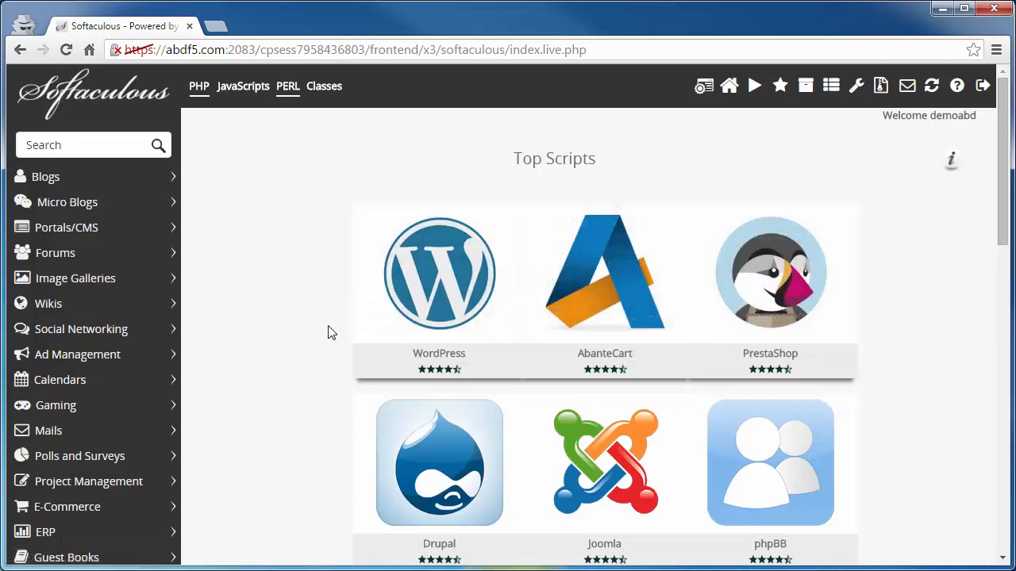
pyautogui.moveTo(446, 285)
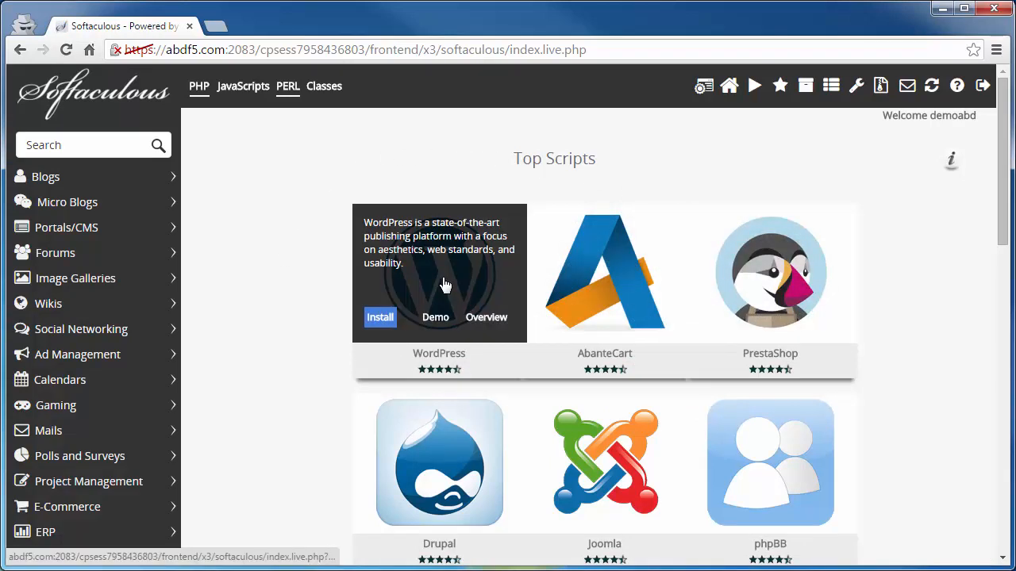
pyautogui.click(445, 285)
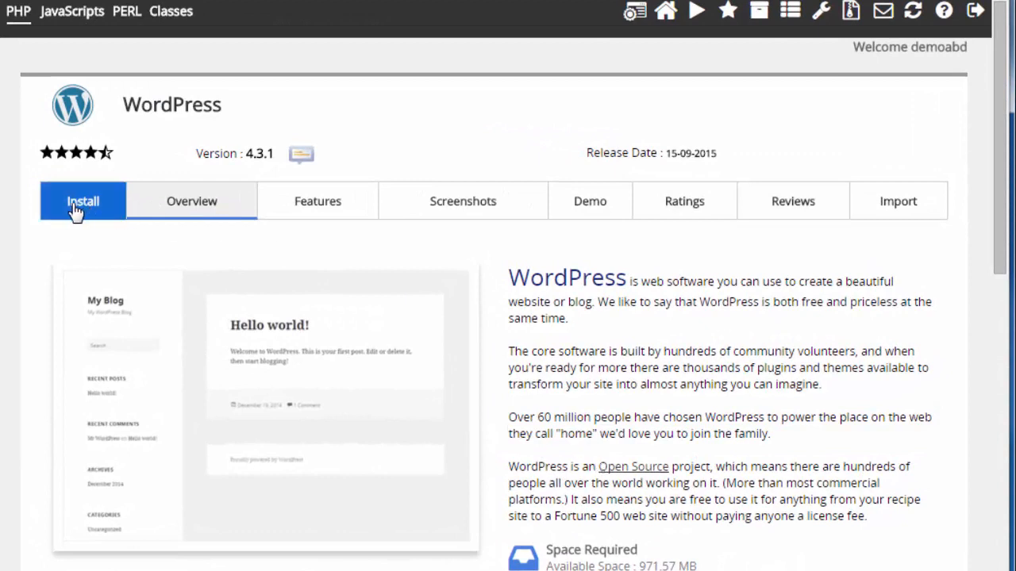
# Open the WordPress install form for abdf5.com and delete the default 'wp' directory
pyautogui.click(75, 208)
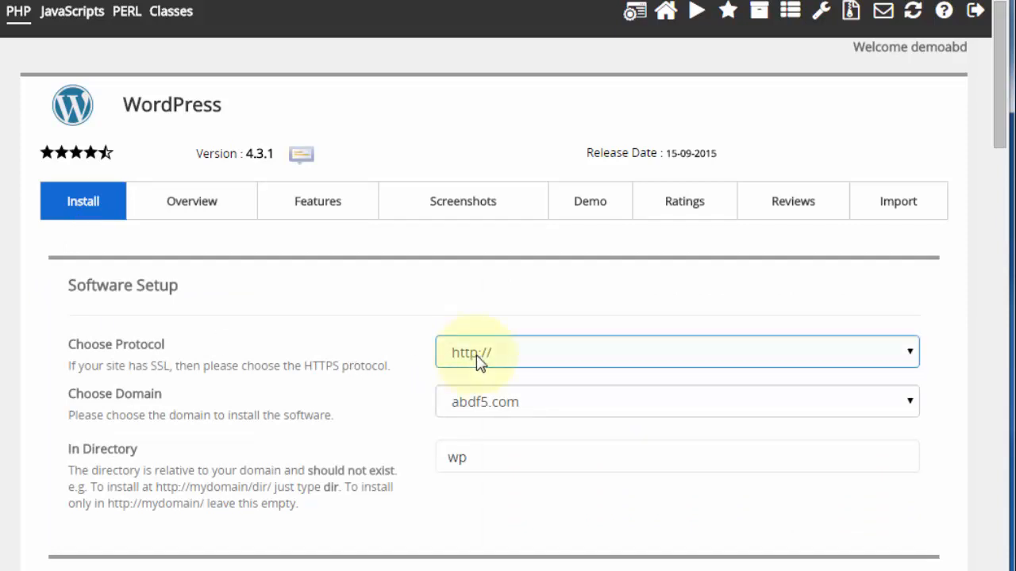
pyautogui.click(509, 361)
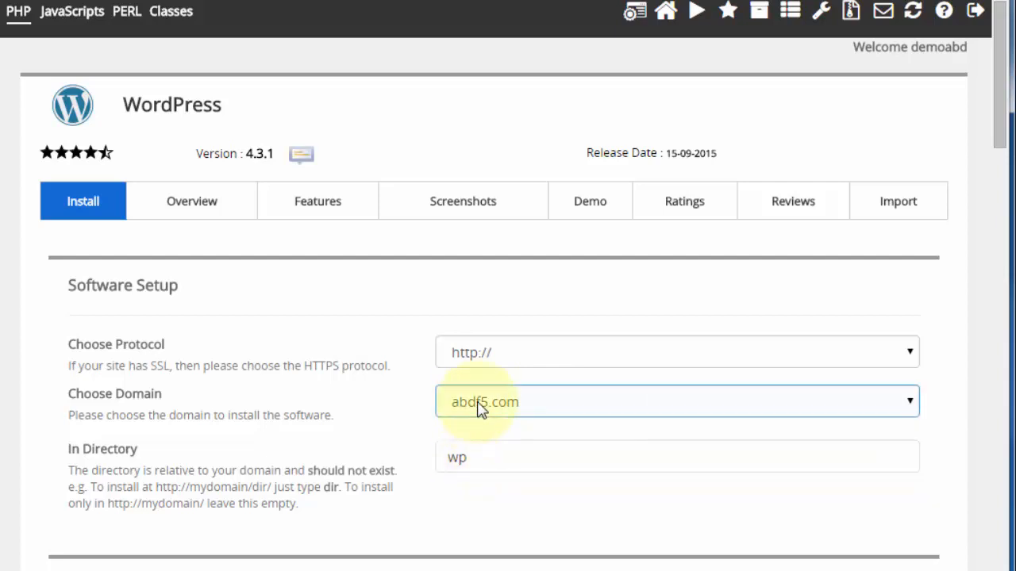
pyautogui.doubleClick(457, 459)
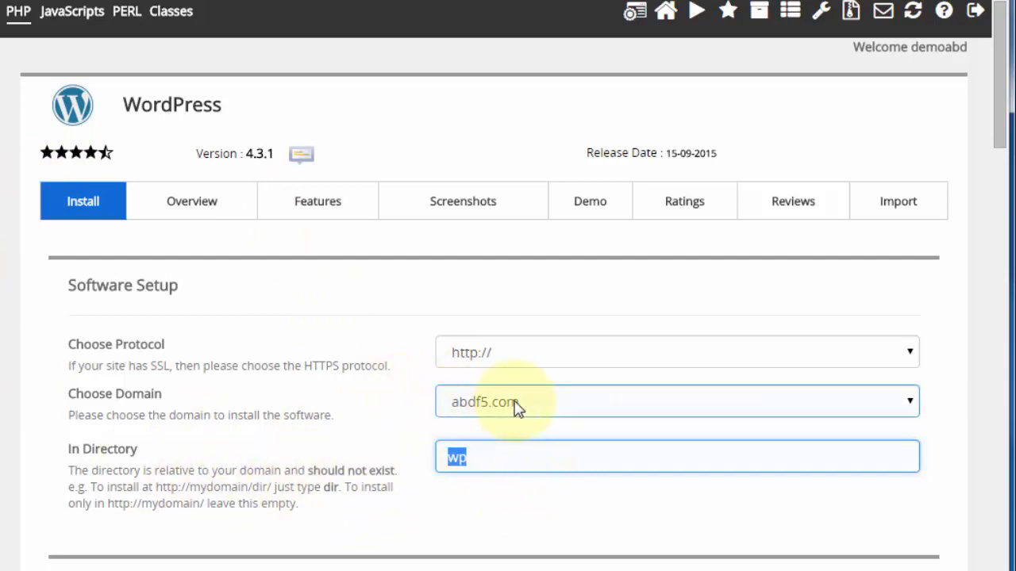
pyautogui.press('BackSpace')
pyautogui.scroll(-2, 352, 465)
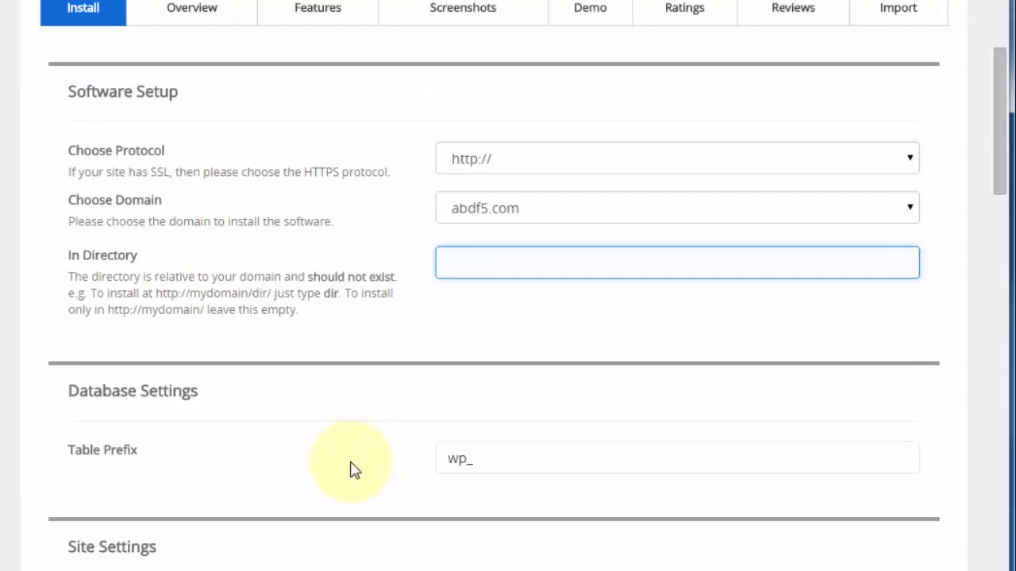
pyautogui.scroll(-2, 352, 468)
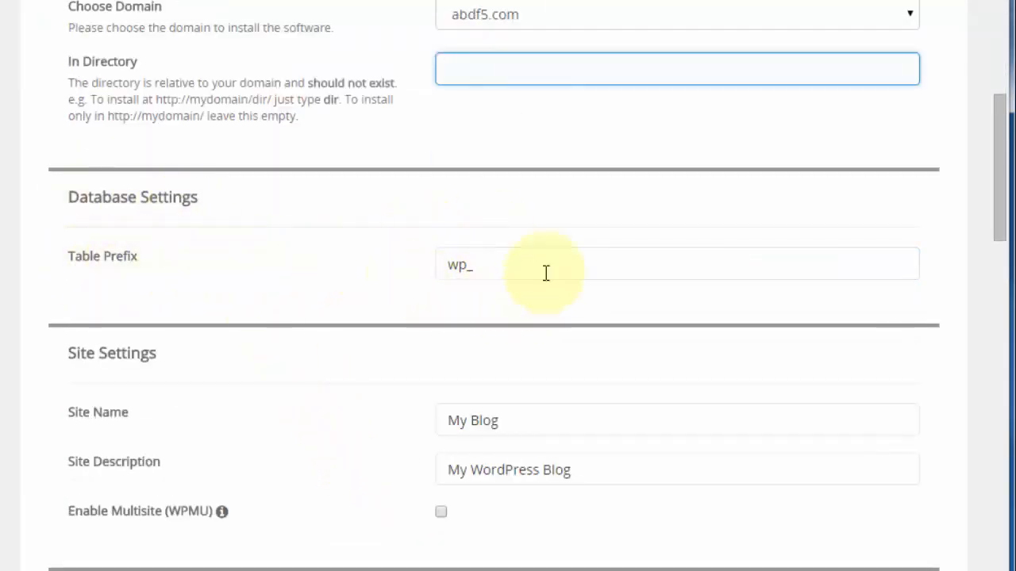
pyautogui.scroll(-2, 417, 293)
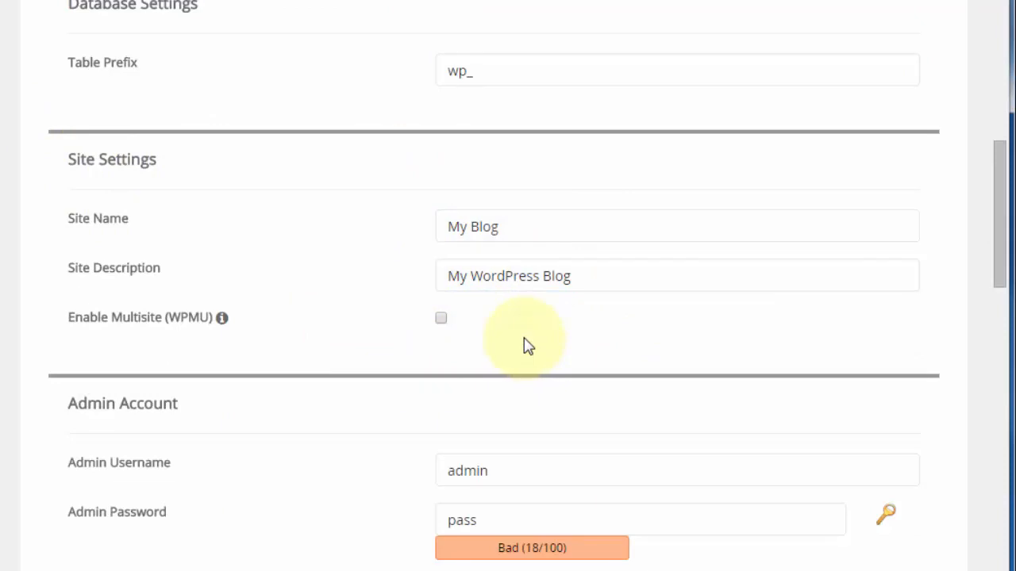
pyautogui.click(474, 219)
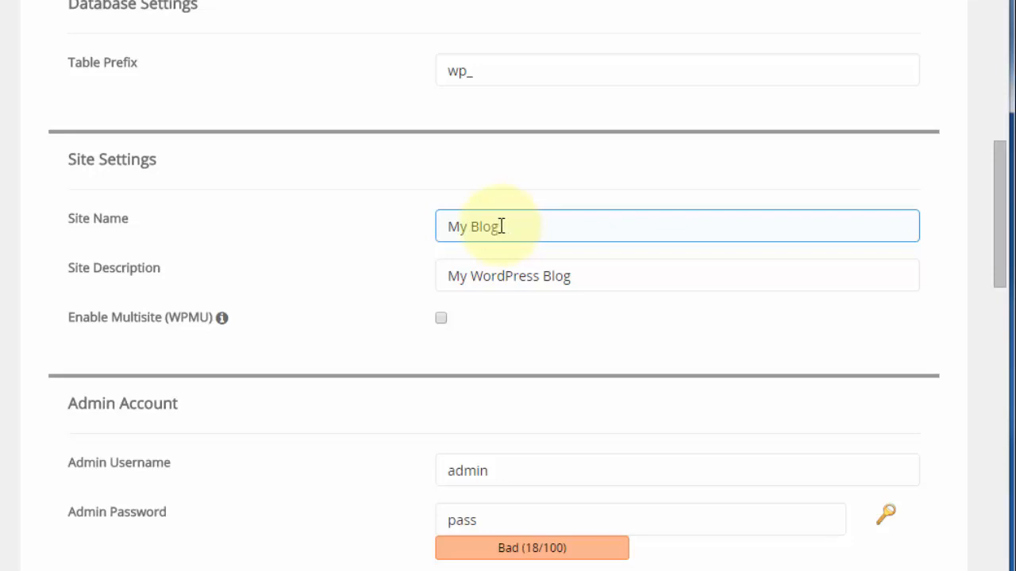
pyautogui.click(397, 190)
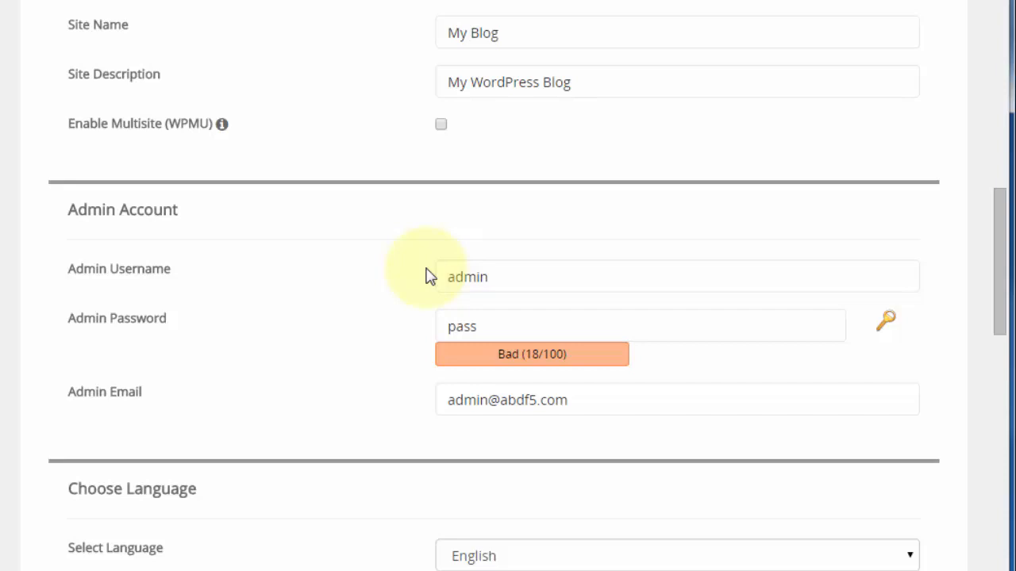
pyautogui.click(135, 326)
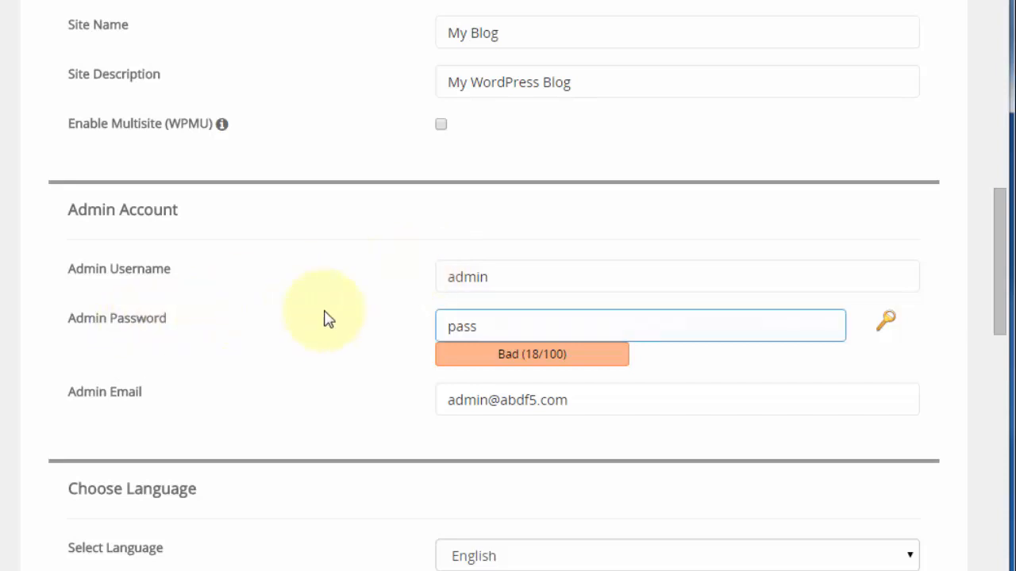
pyautogui.click(419, 307)
pyautogui.click(484, 401)
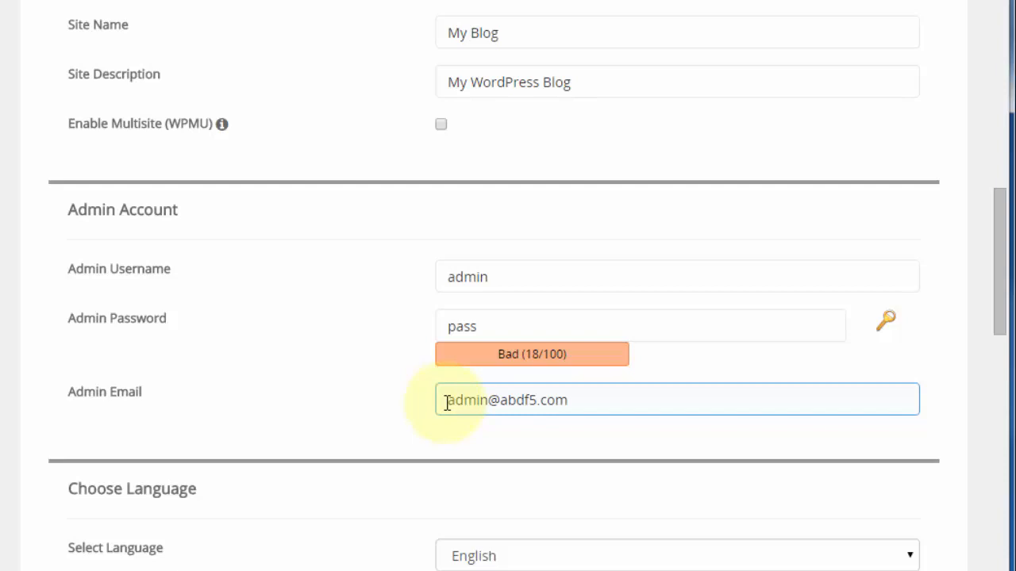
pyautogui.click(484, 277)
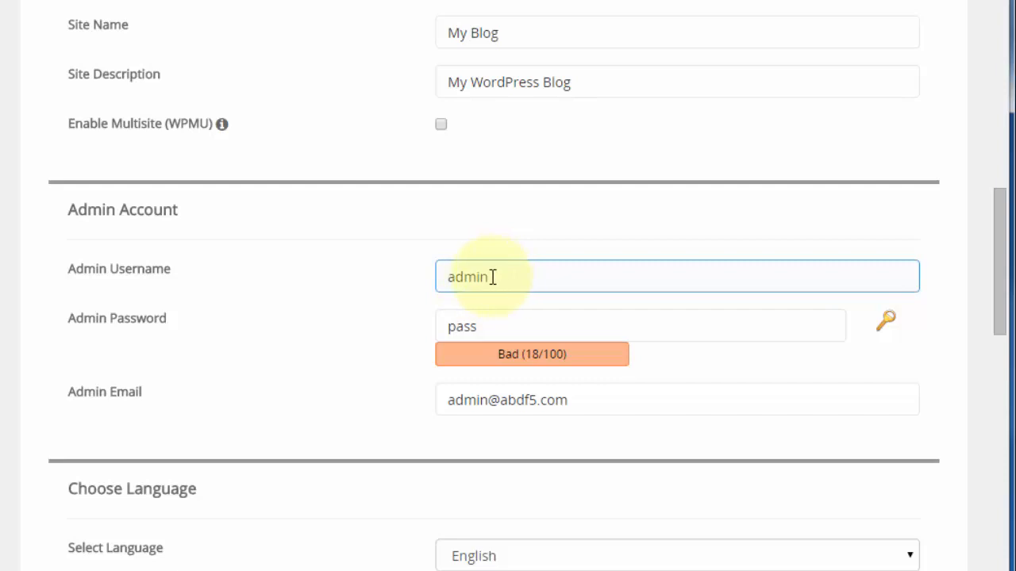
# Replace the default admin username and generate a random admin password
pyautogui.doubleClick(493, 277)
pyautogui.write('josd49')
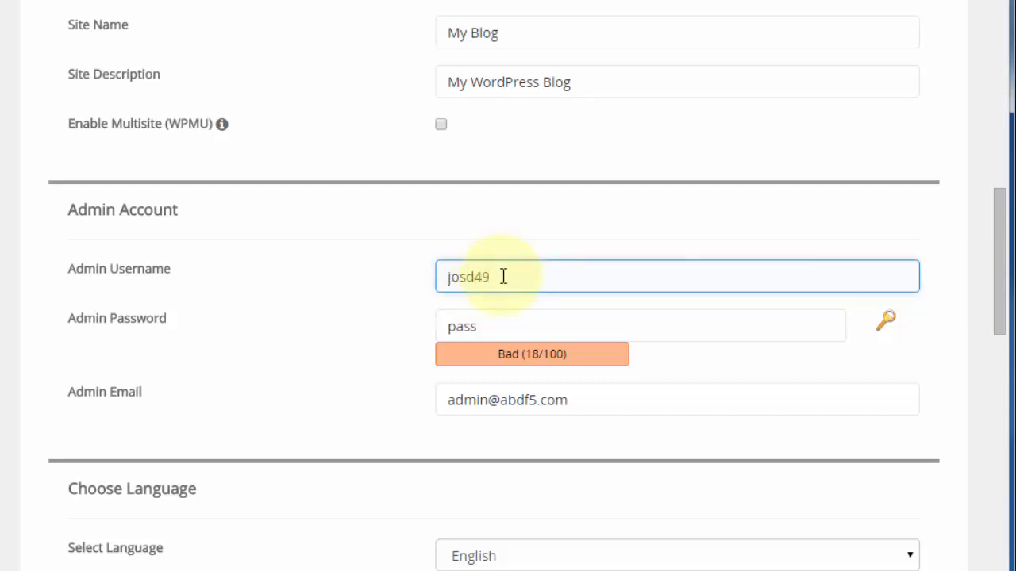
pyautogui.click(481, 330)
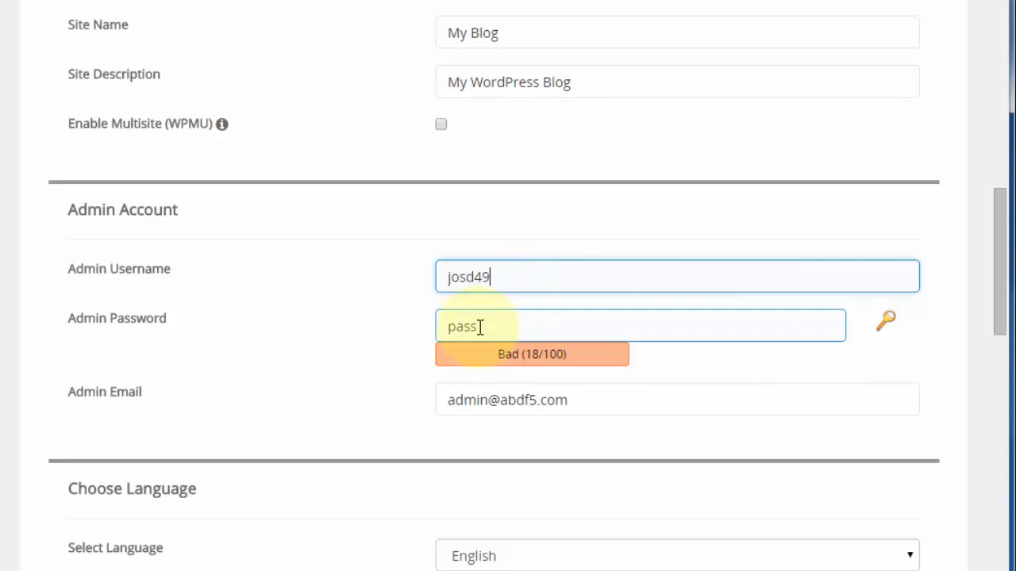
pyautogui.click(888, 323)
pyautogui.click(885, 322)
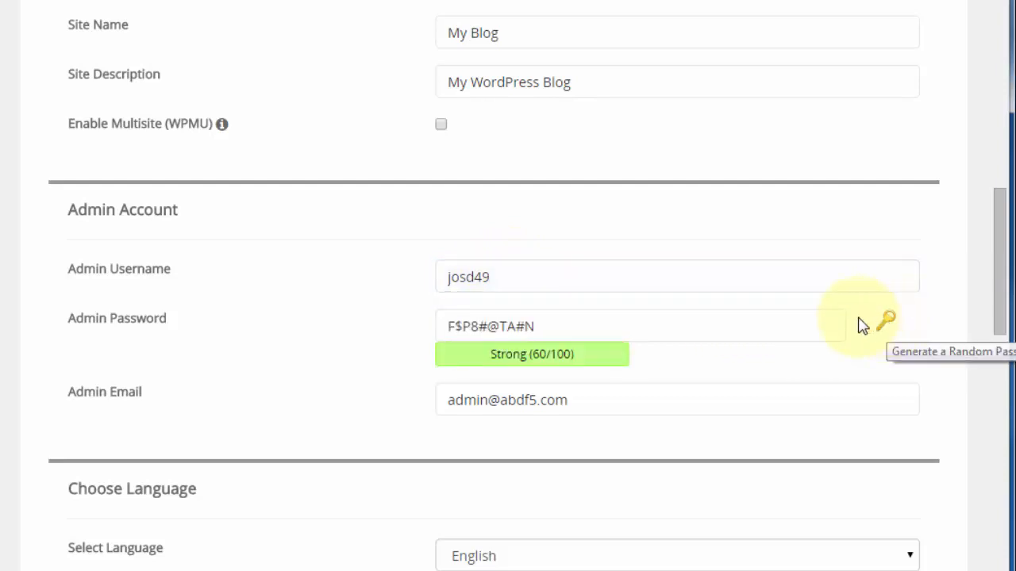
# Append extra characters to the admin password until it rates Strong (100/100), and copy it
pyautogui.click(535, 334)
pyautogui.click(535, 357)
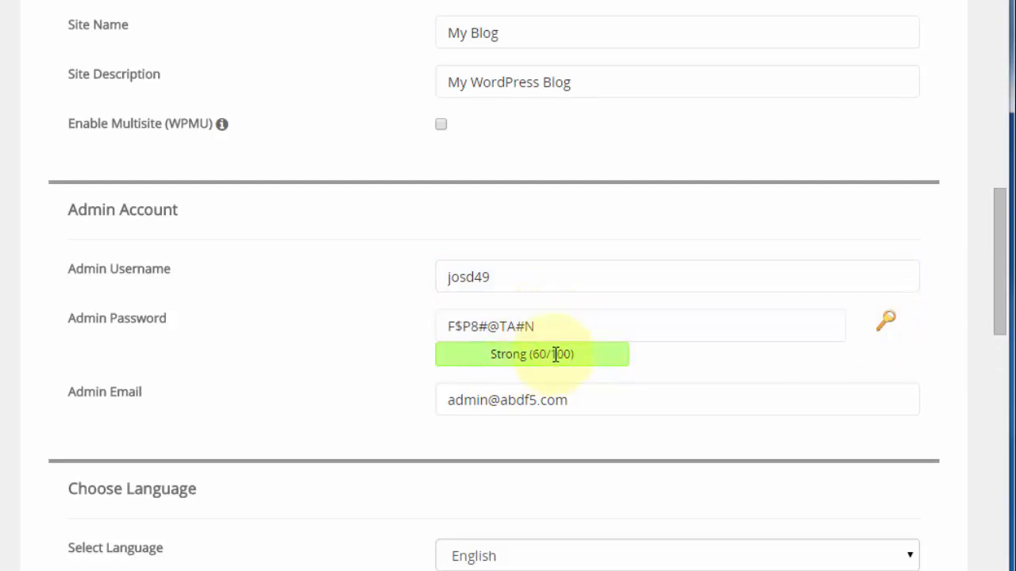
pyautogui.click(551, 326)
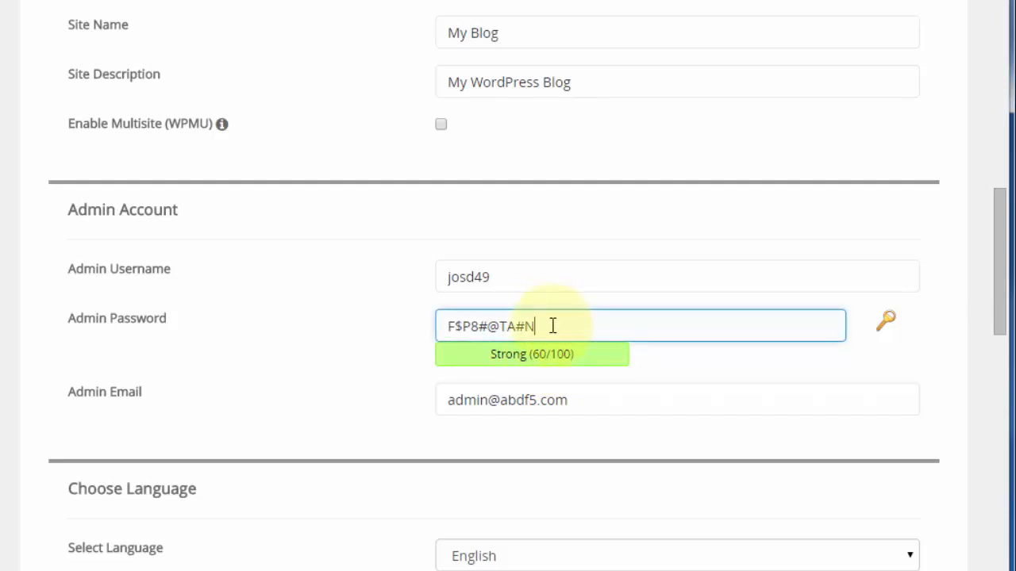
pyautogui.moveTo(596, 326); pyautogui.dragTo(451, 331)
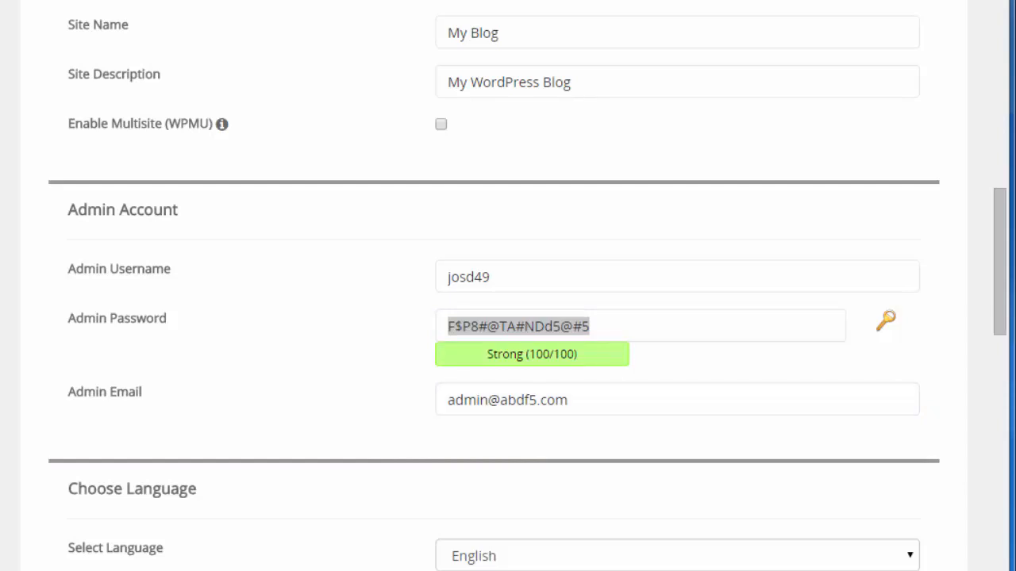
pyautogui.click(313, 405)
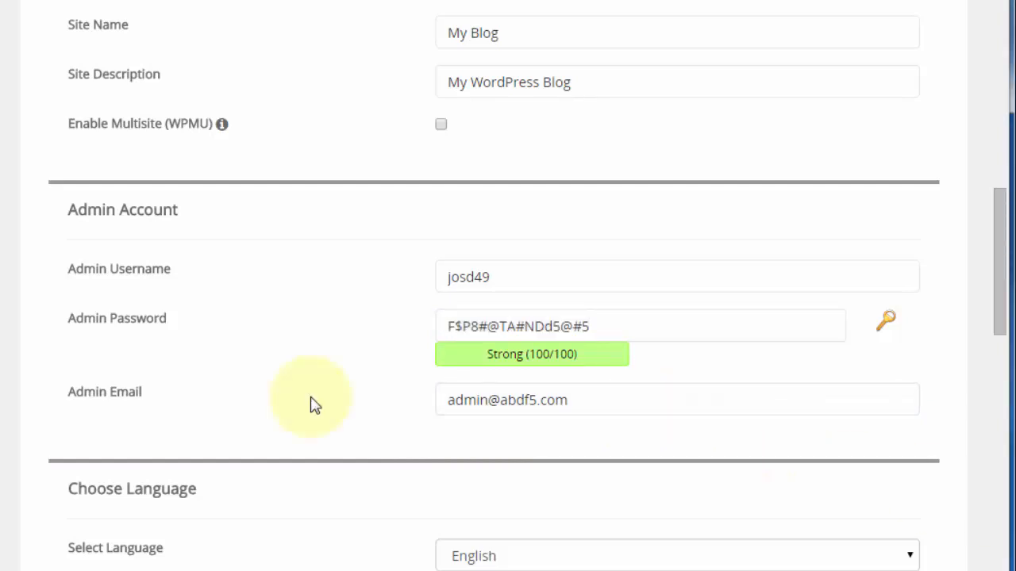
# Tick the Limit Login Attempts plugin under Select Plugins
pyautogui.scroll(-3, 312, 404)
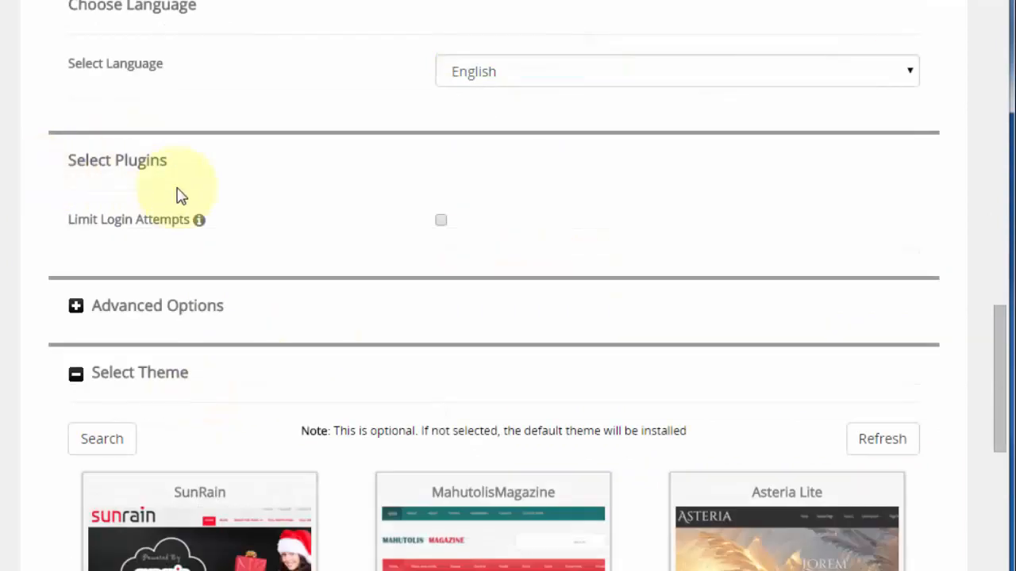
pyautogui.click(441, 222)
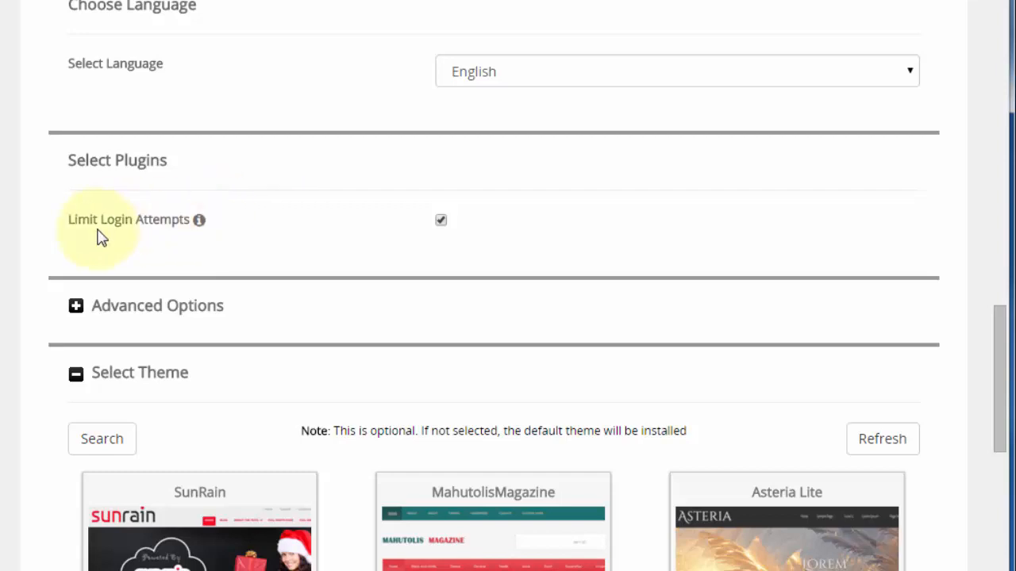
pyautogui.moveTo(200, 222)
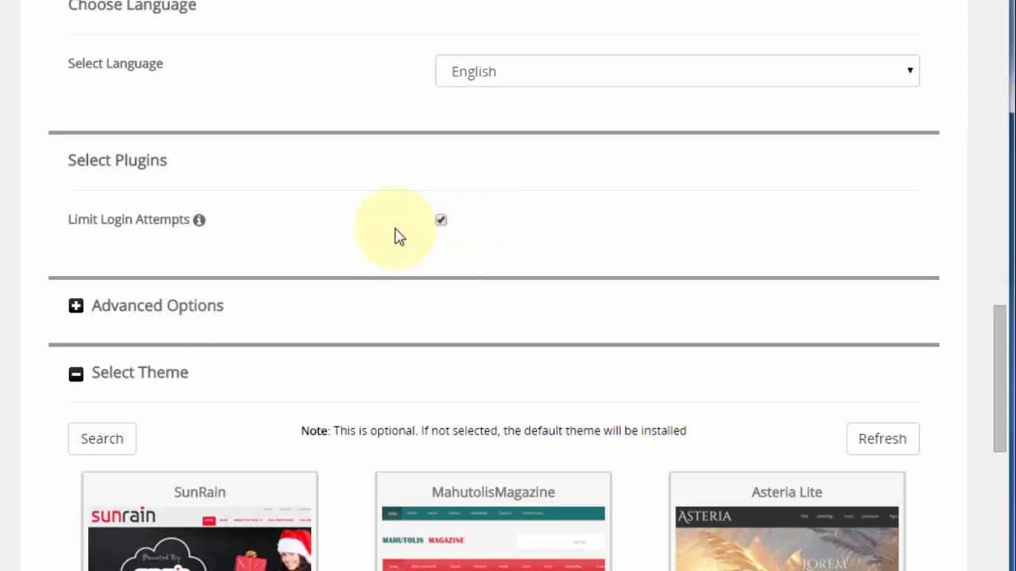
# Expand Advanced Options (database wp425), try Once a day backups, then revert to Don't backup
pyautogui.click(145, 315)
pyautogui.scroll(-4, 146, 315)
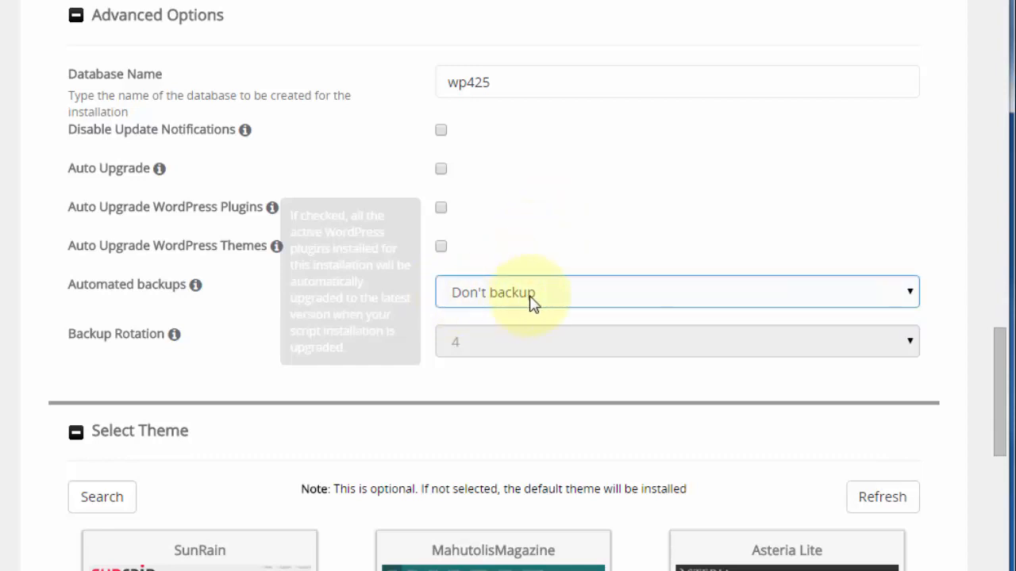
pyautogui.click(477, 293)
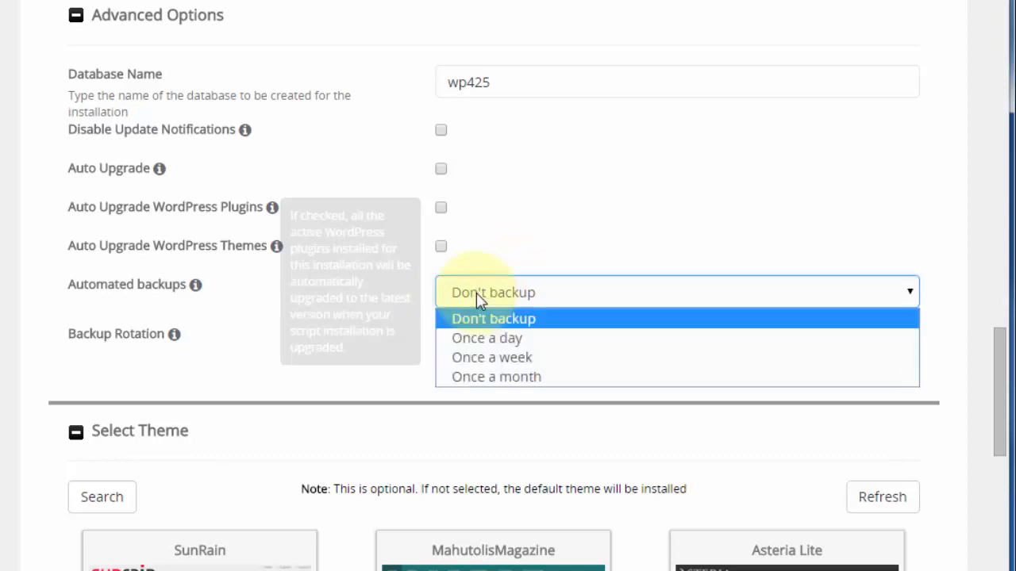
pyautogui.click(510, 338)
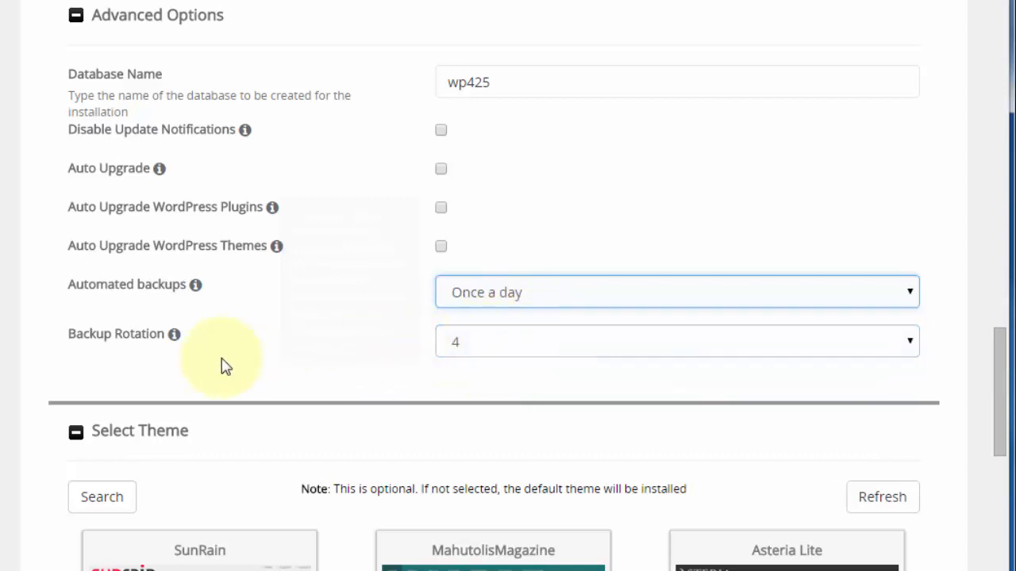
pyautogui.click(476, 350)
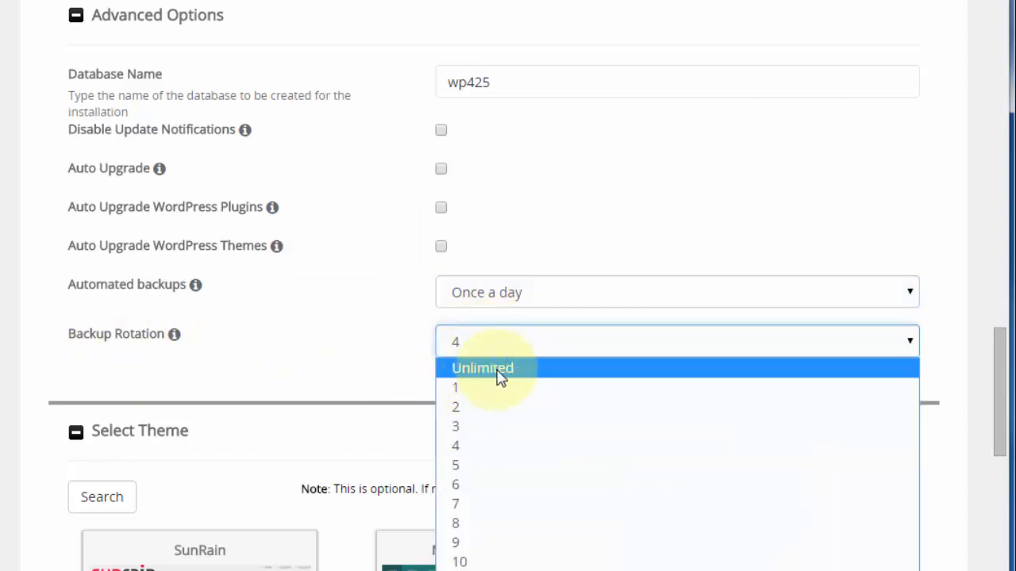
pyautogui.click(458, 449)
pyautogui.click(544, 300)
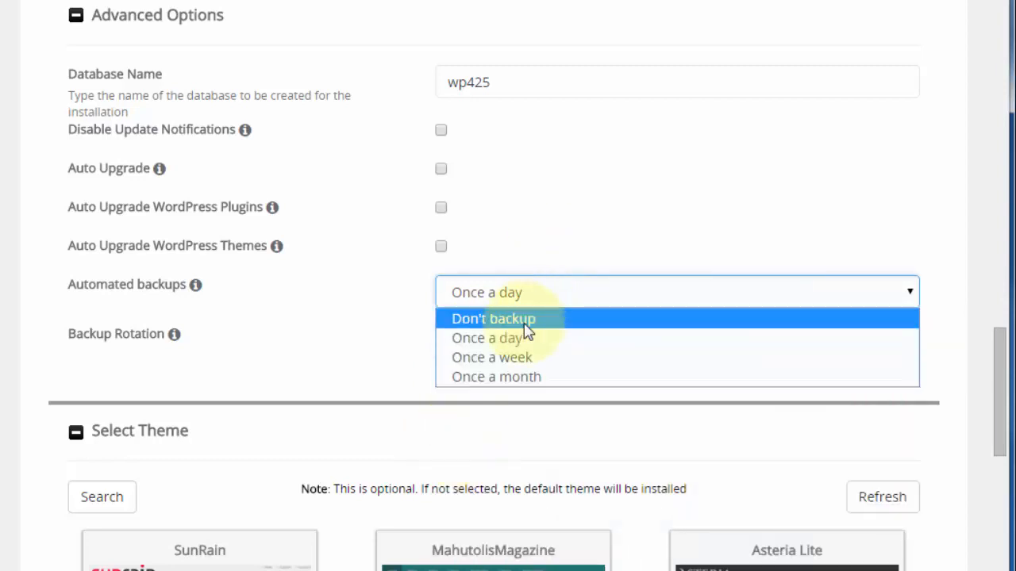
pyautogui.click(526, 317)
pyautogui.scroll(-4, 562, 175)
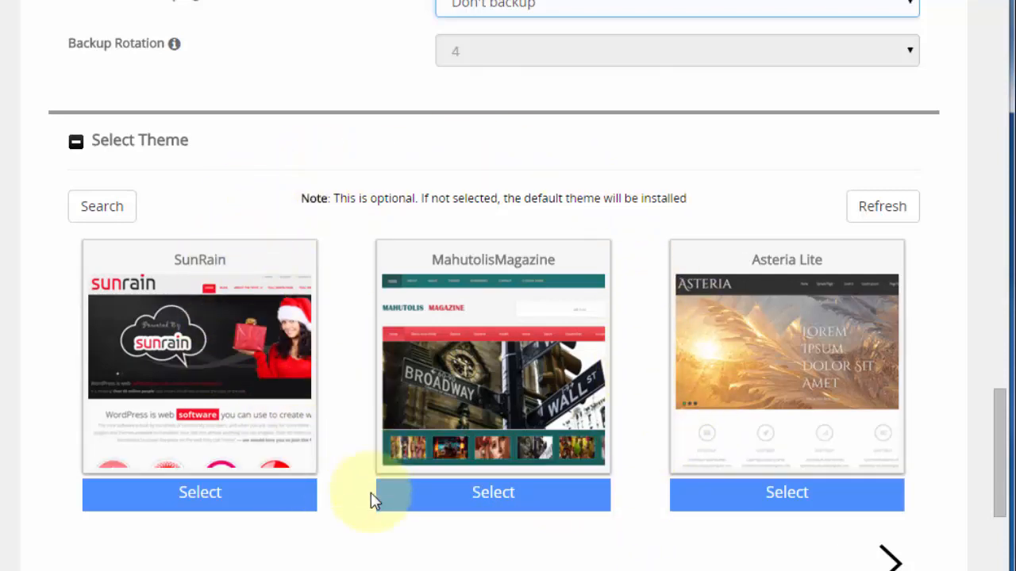
# Run the WordPress installation from the bottom of the form
pyautogui.scroll(-4, 373, 500)
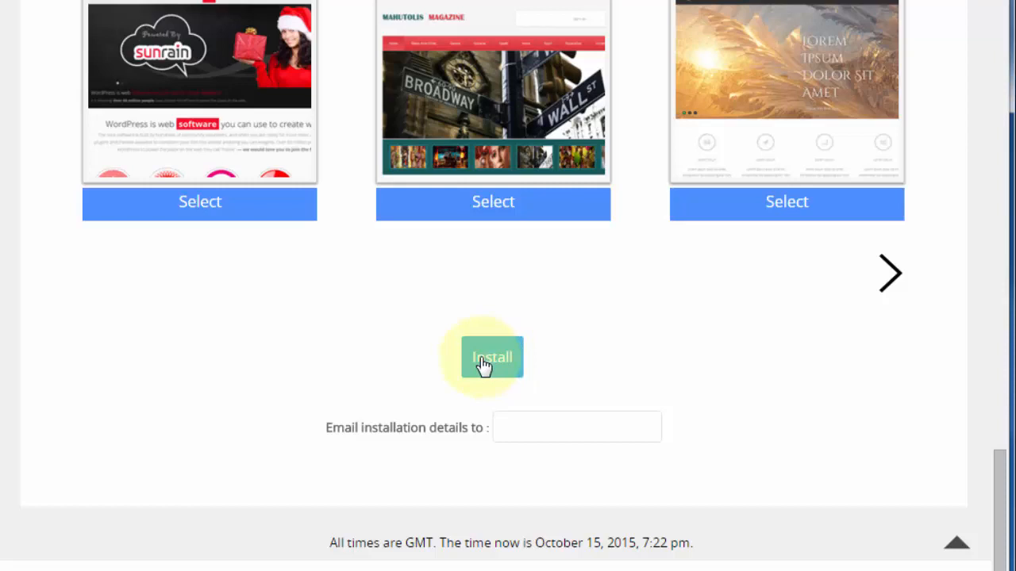
pyautogui.click(484, 364)
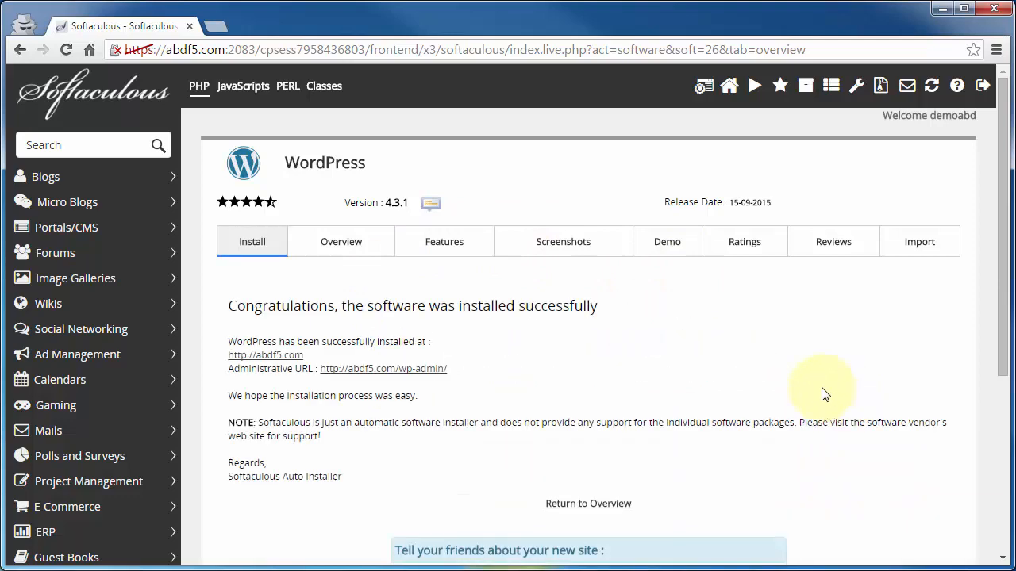
# Preview the Hello world homepage at abdf5.com, then open its wp-admin login page
pyautogui.click(242, 357)
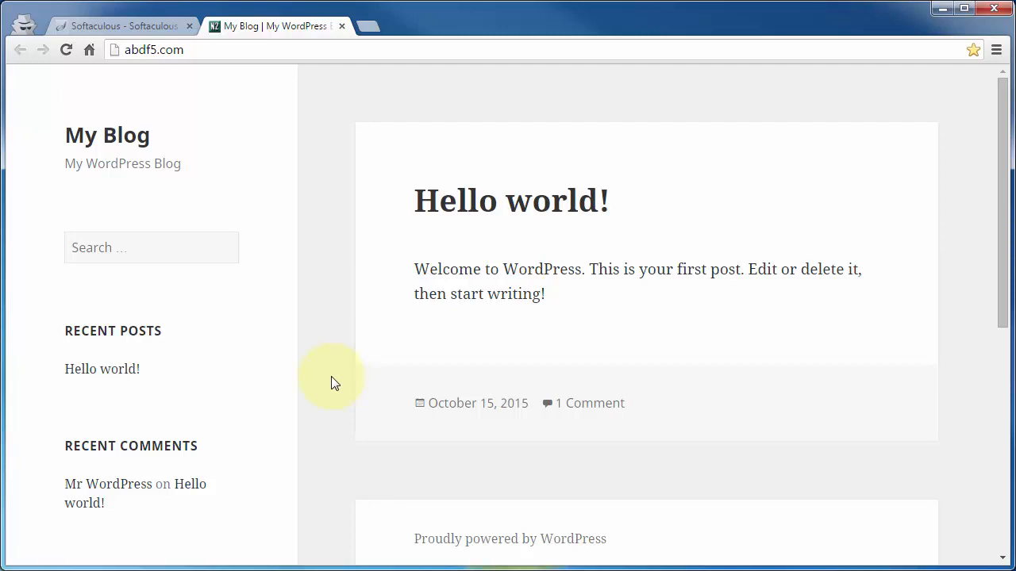
pyautogui.click(134, 29)
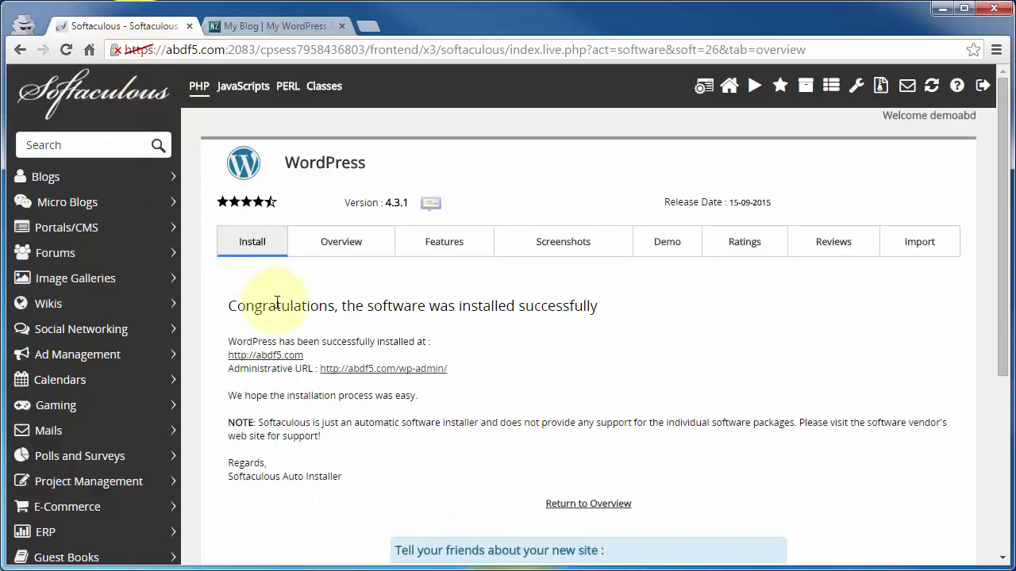
pyautogui.click(351, 370)
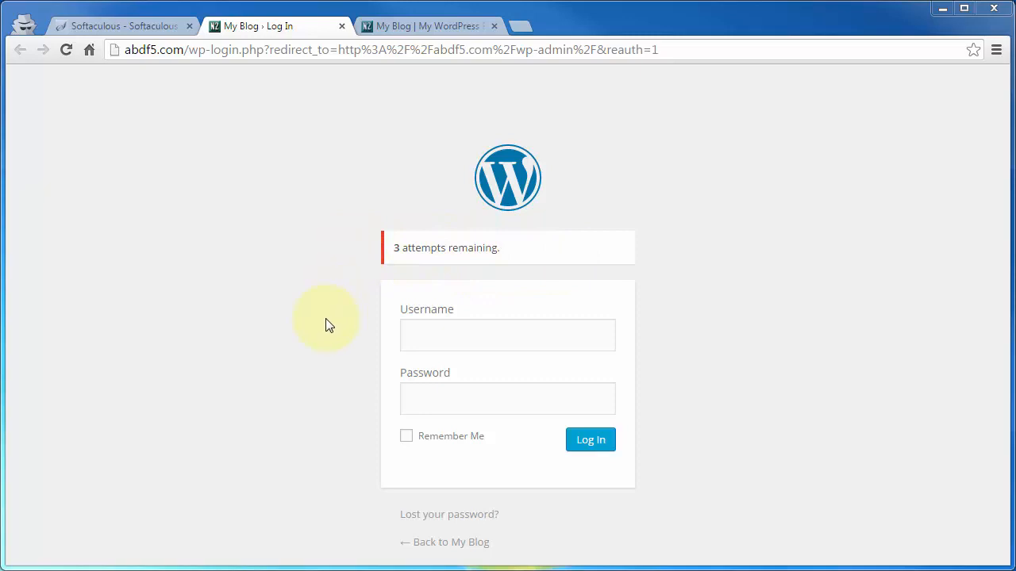
# Log in to WordPress with the admin username and the pasted admin password
pyautogui.click(436, 337)
pyautogui.write('josd49')
pyautogui.press('Tab')
pyautogui.hotkey('ctrl', 'v')
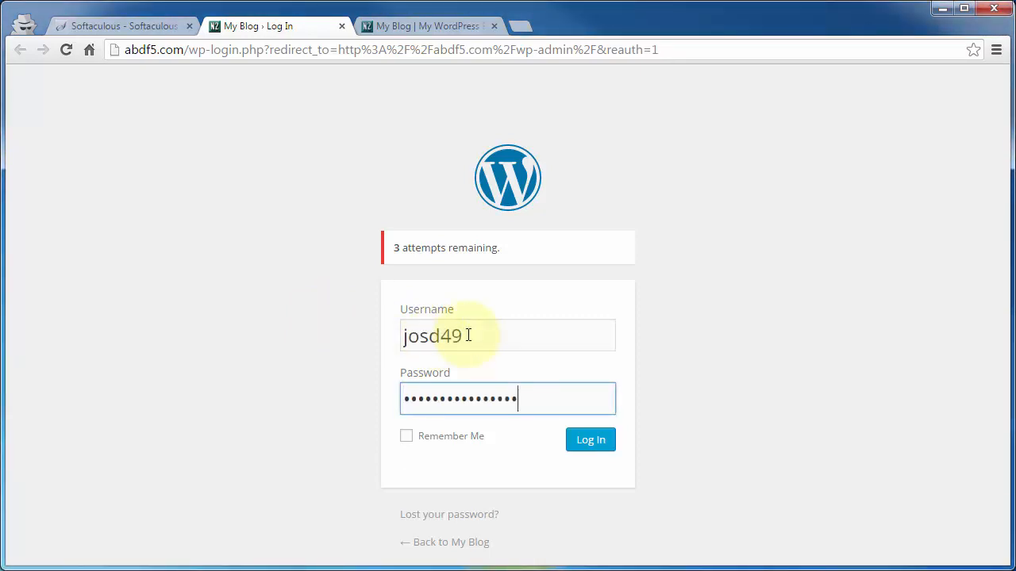
pyautogui.click(601, 444)
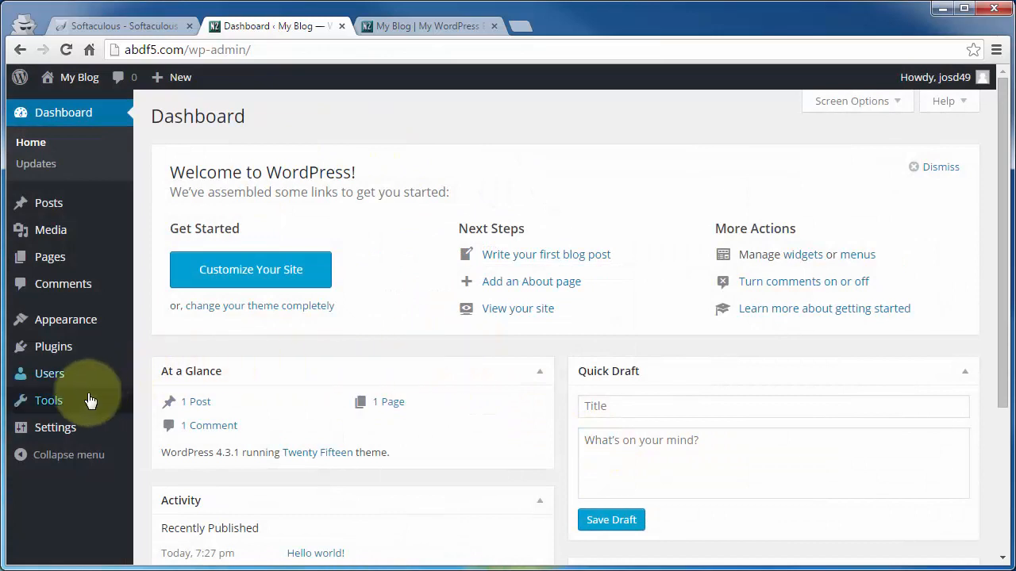
# Open Settings > General, showing title My Blog and tagline My WordPress Blog
pyautogui.moveTo(20, 433)
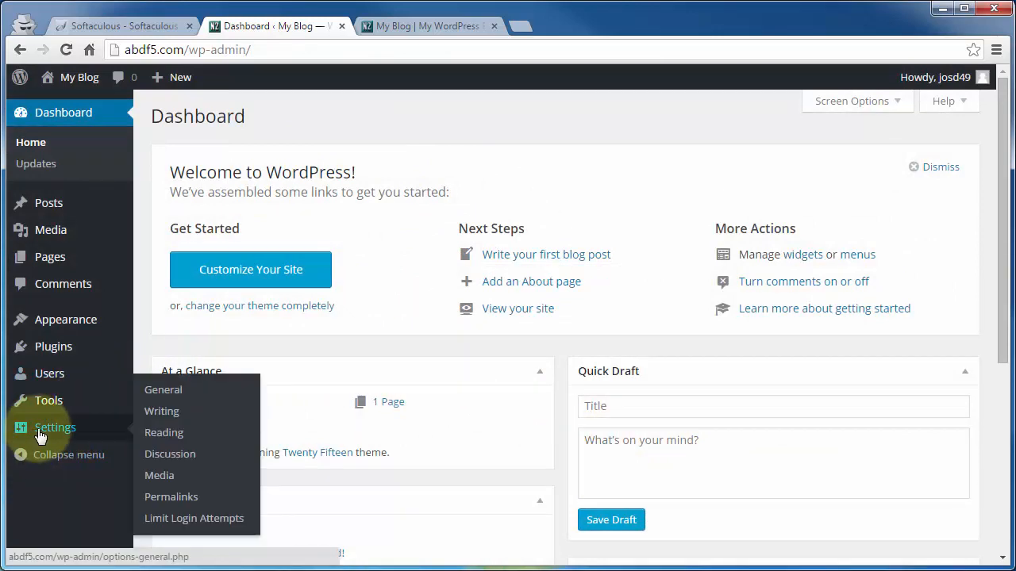
pyautogui.click(164, 392)
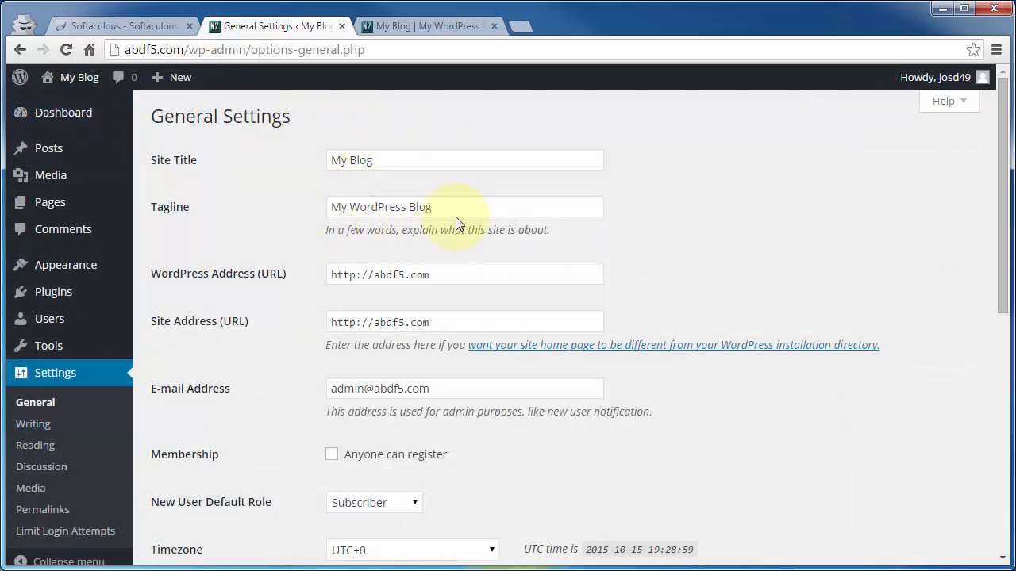
pyautogui.moveTo(68, 267)
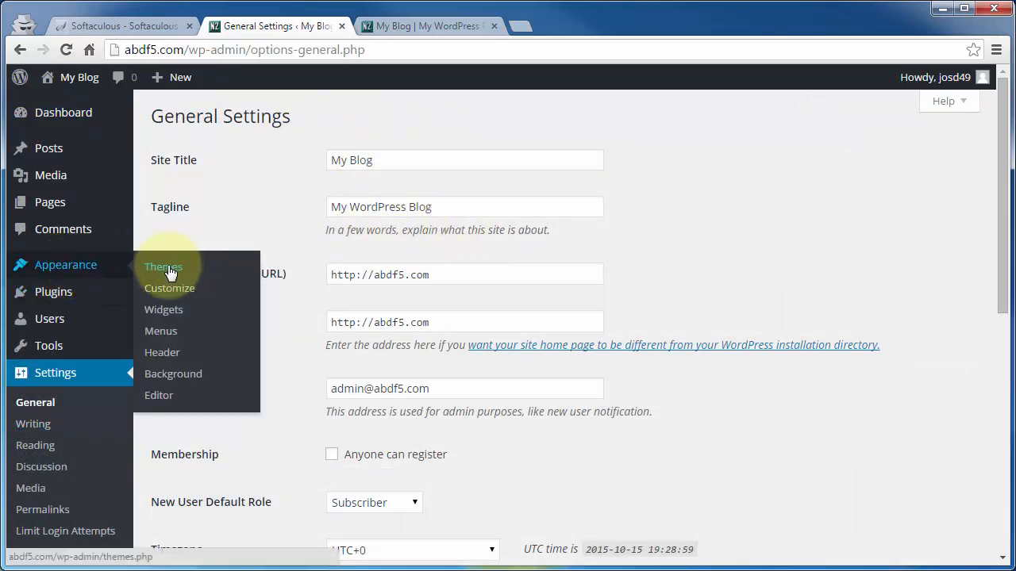